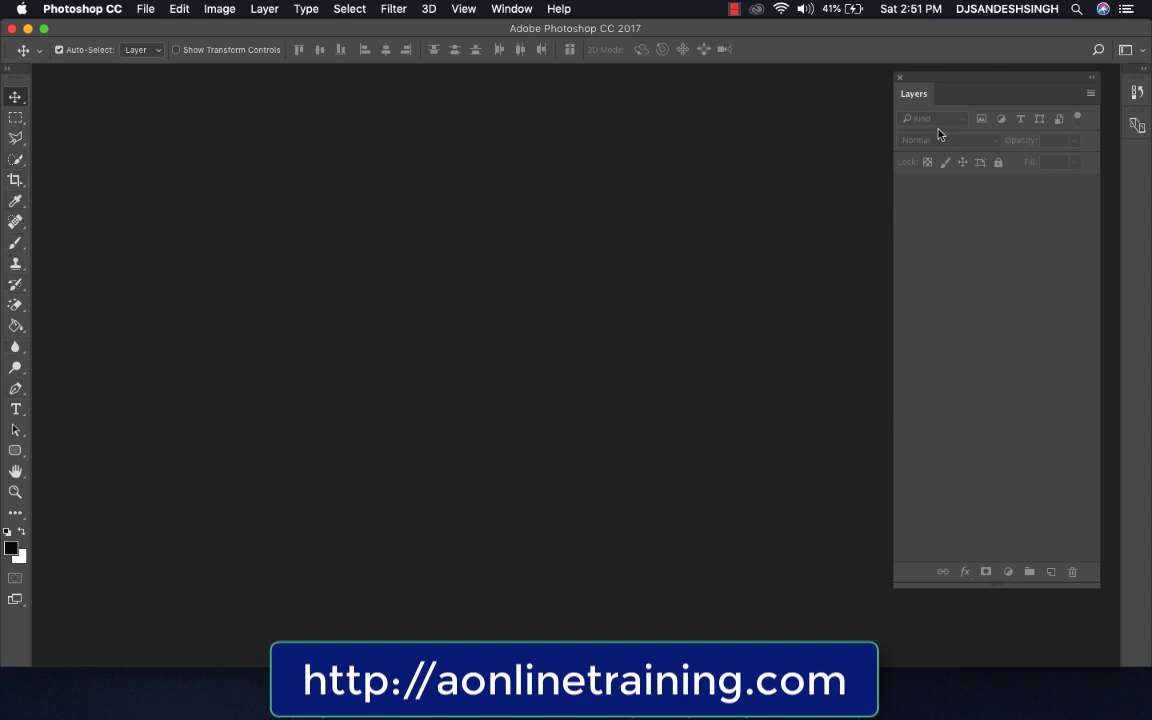
- Move the floating Layers panel slightly up and to the left
drag(955, 91, 887, 71)
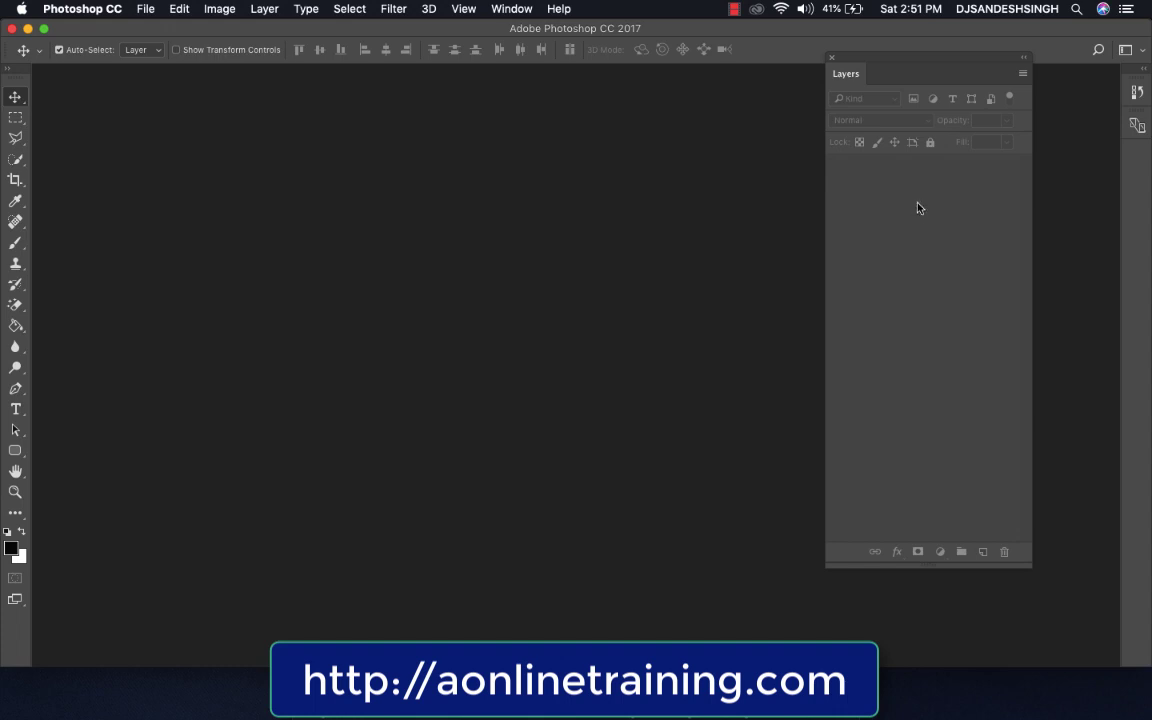
- Open jewellery.jpg through File > Open
click(145, 12)
click(148, 42)
click(429, 136)
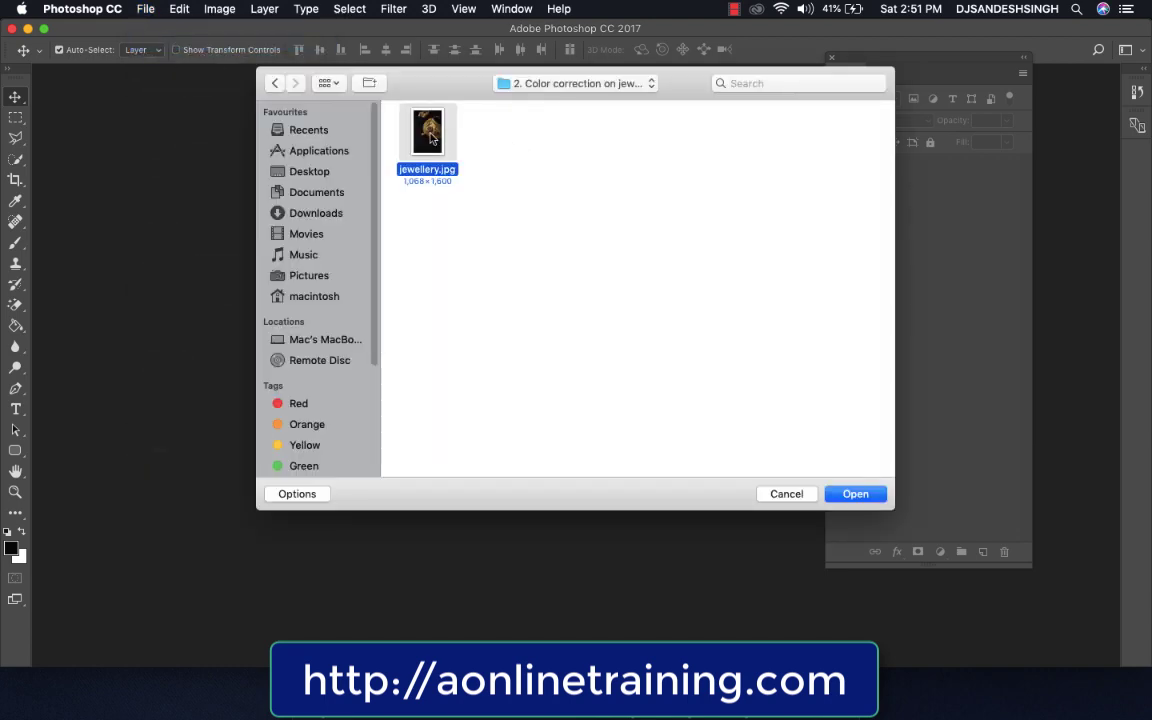
double_click(429, 136)
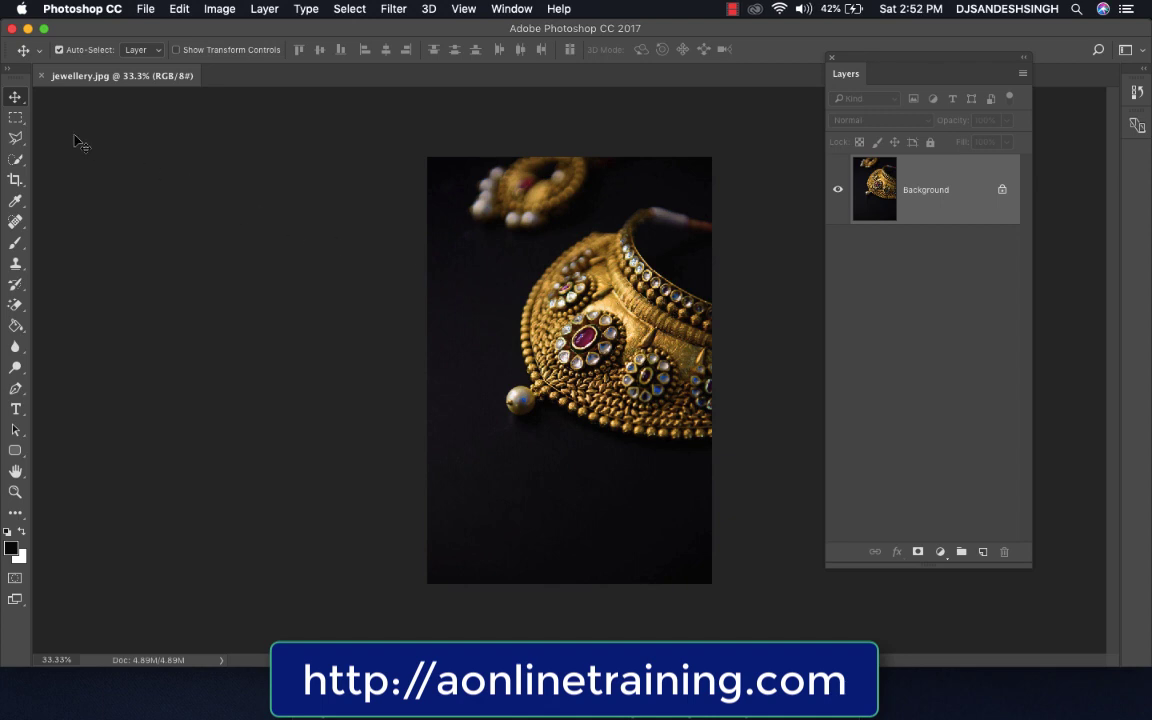
- Outline the gold pendant and pearl with a closed Polygonal Lasso selection
click(26, 141)
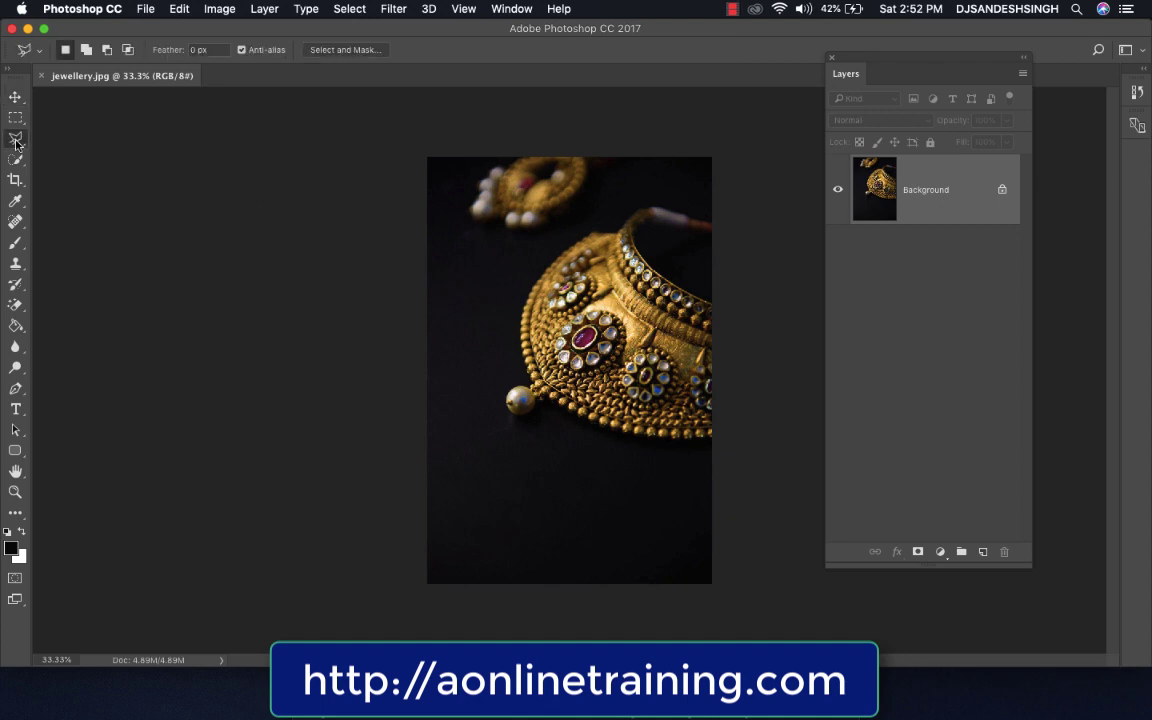
click(622, 207)
click(529, 262)
click(487, 329)
click(486, 421)
click(571, 456)
click(686, 469)
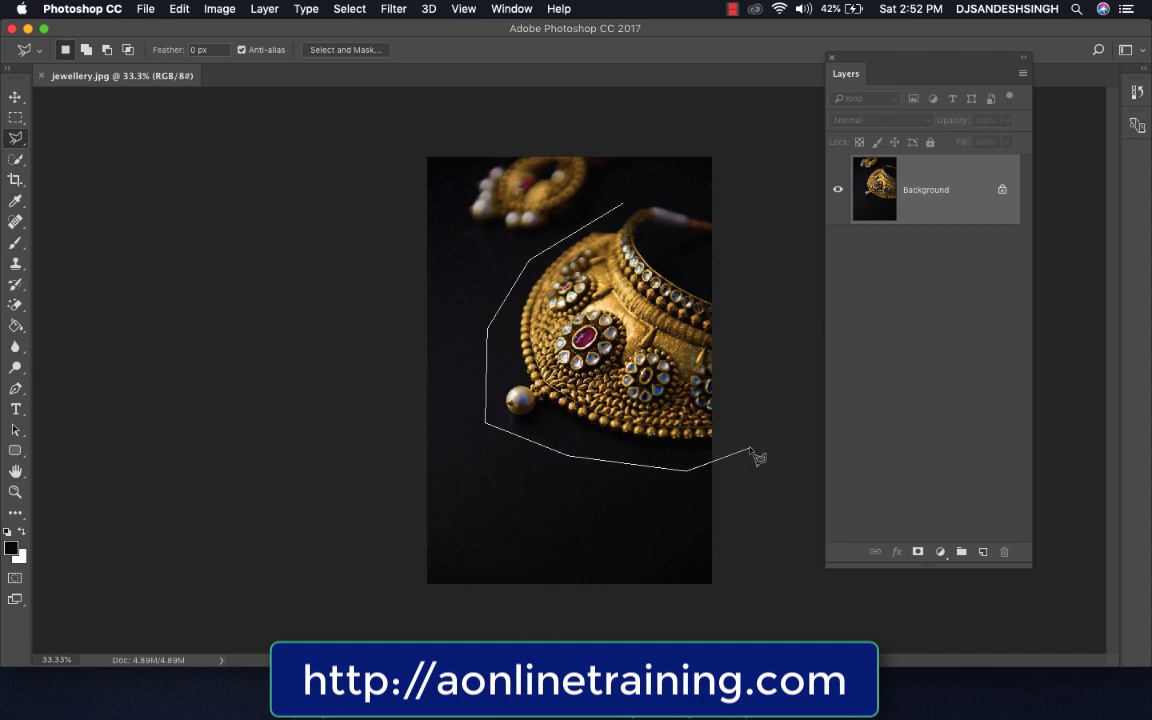
click(750, 449)
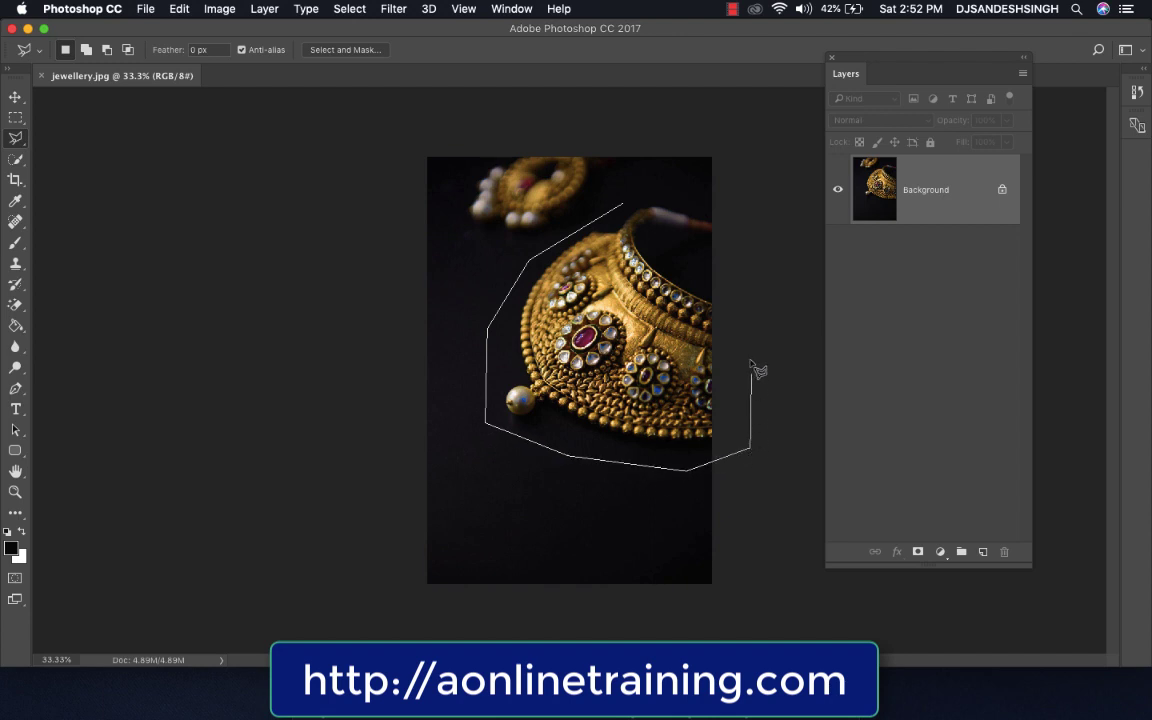
click(735, 204)
click(622, 203)
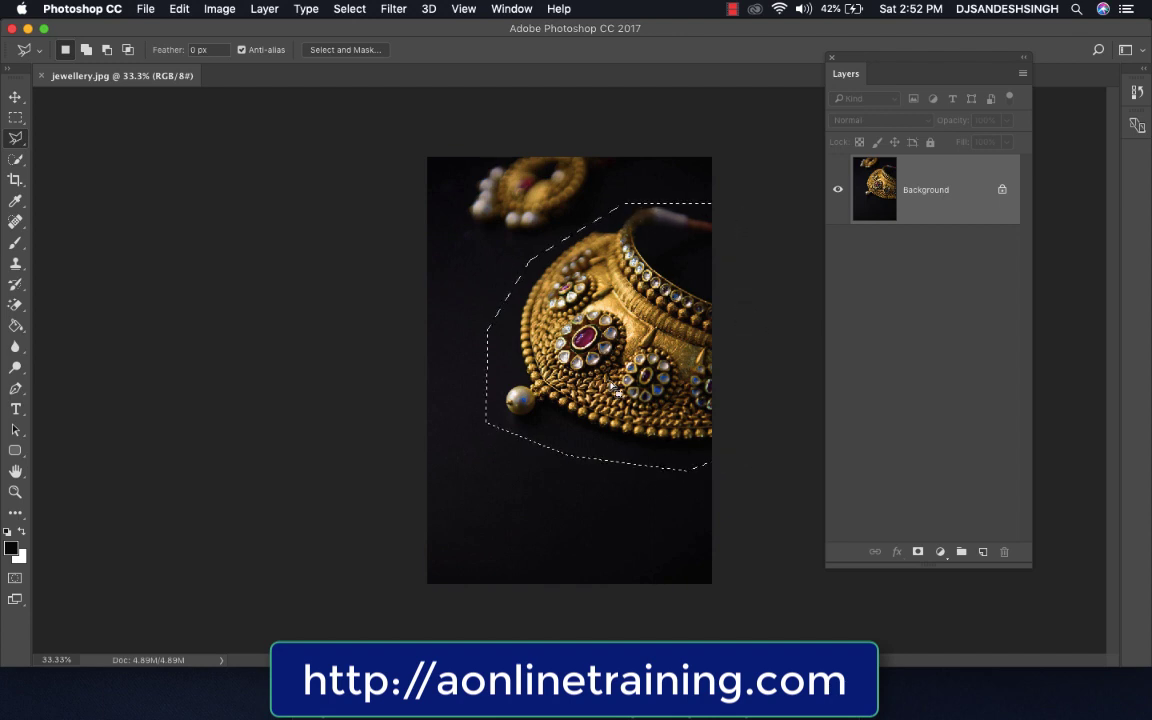
click(219, 9)
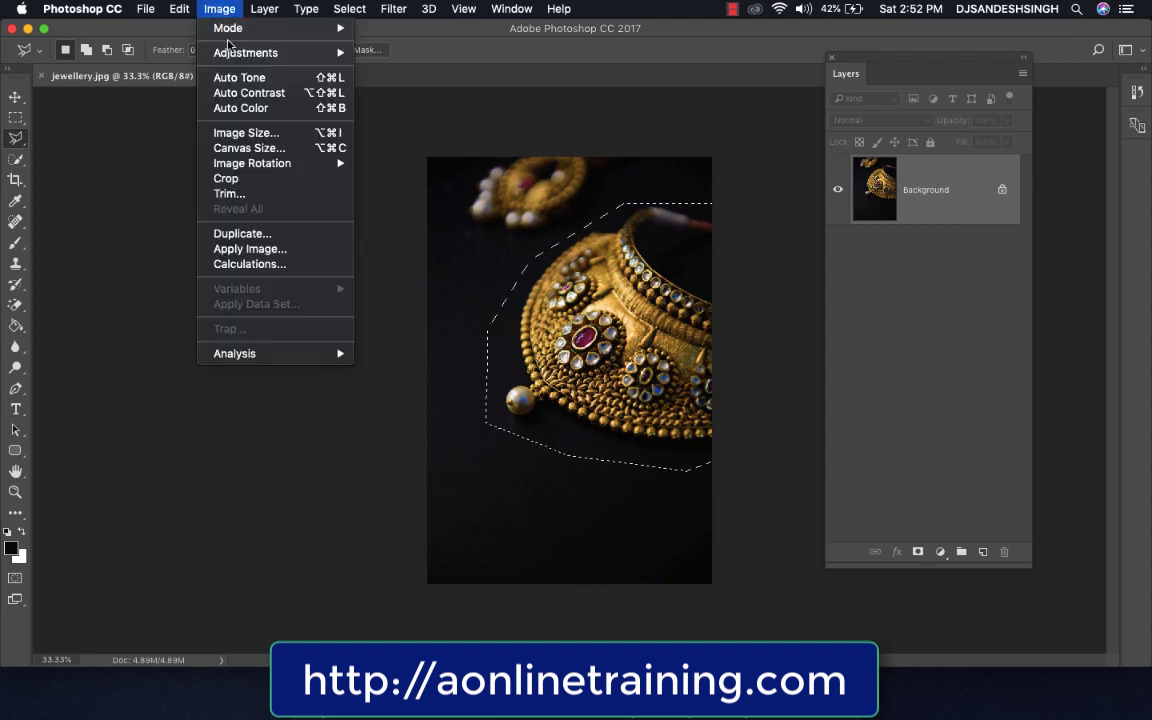
mouse_move(245, 53)
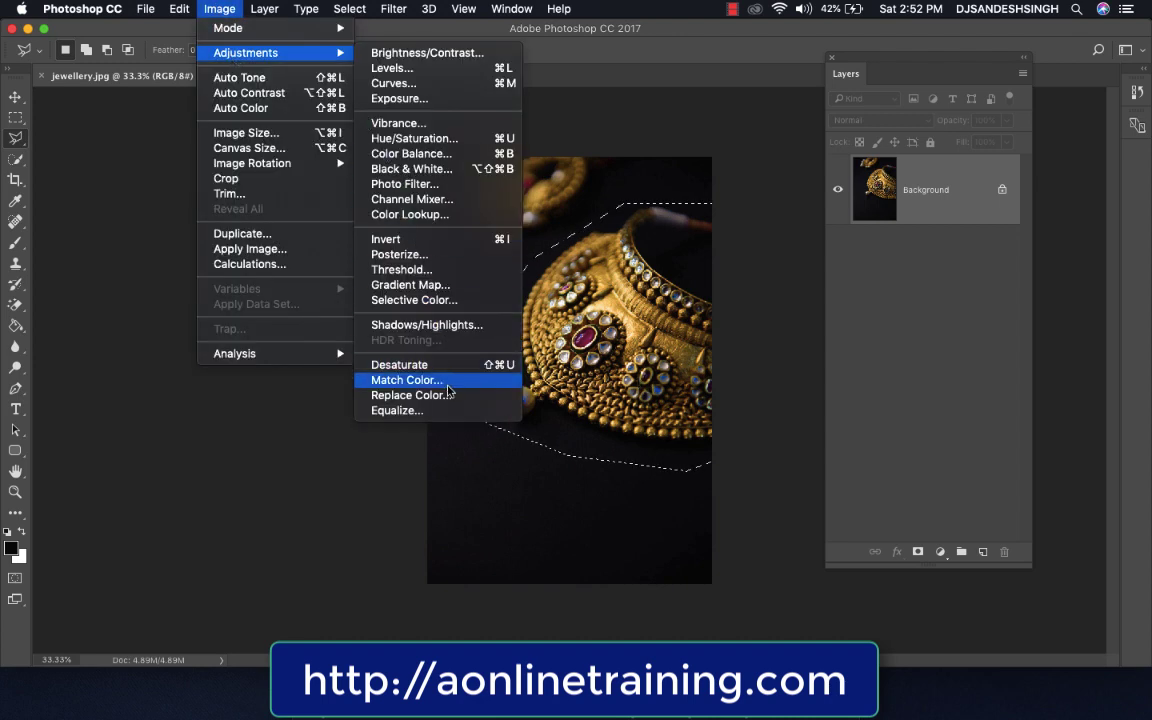
- Apply Replace Color sampling the gold, with Hue -180 and Saturation -51
click(445, 395)
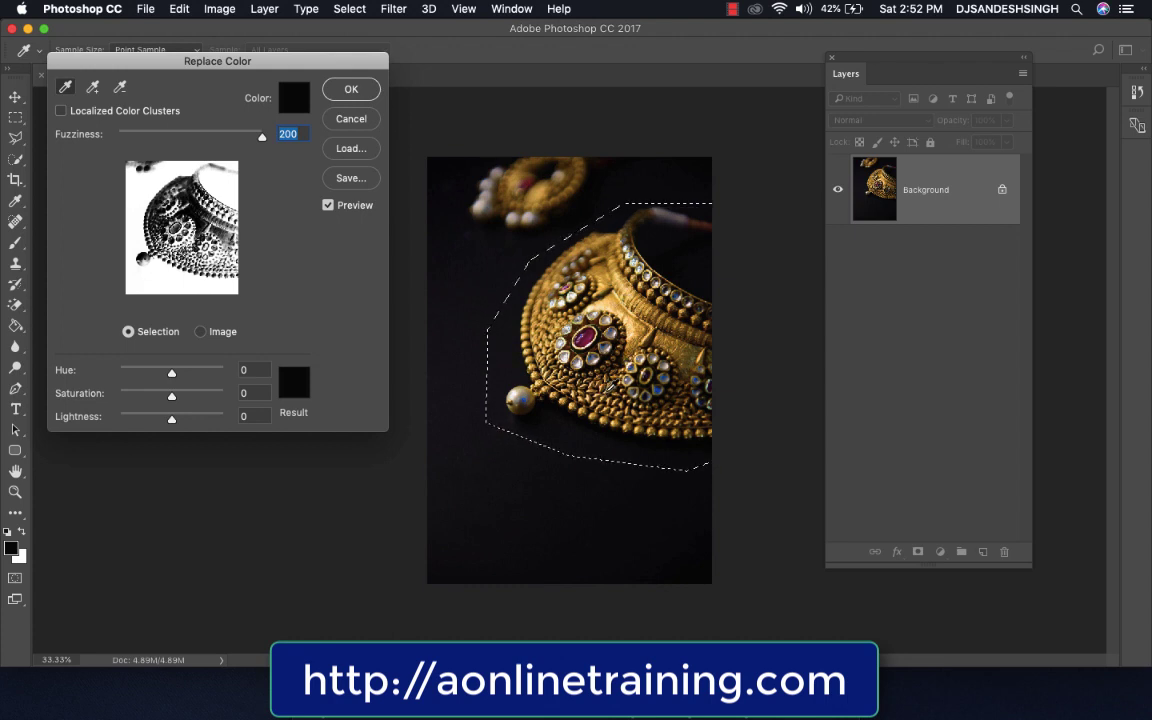
click(605, 383)
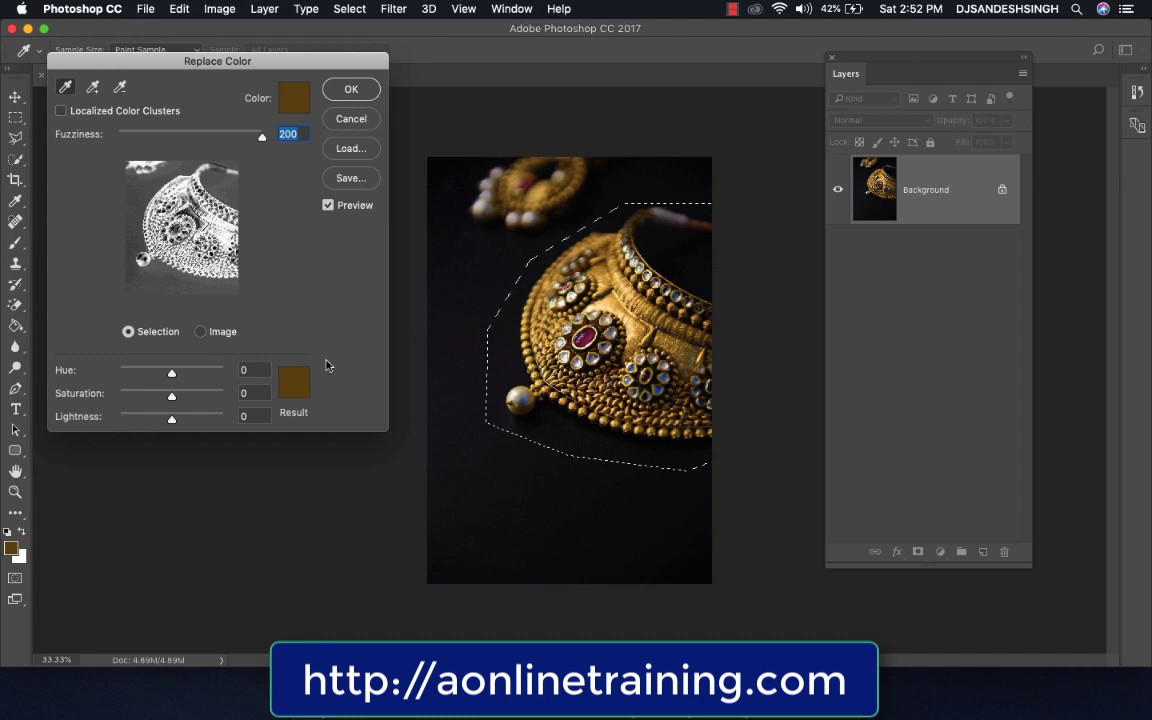
mouse_move(171, 374)
mouse_down()
mouse_move(161, 375)
mouse_move(197, 376)
mouse_move(118, 374)
mouse_move(224, 373)
mouse_move(107, 374)
mouse_up()
drag(172, 397, 145, 401)
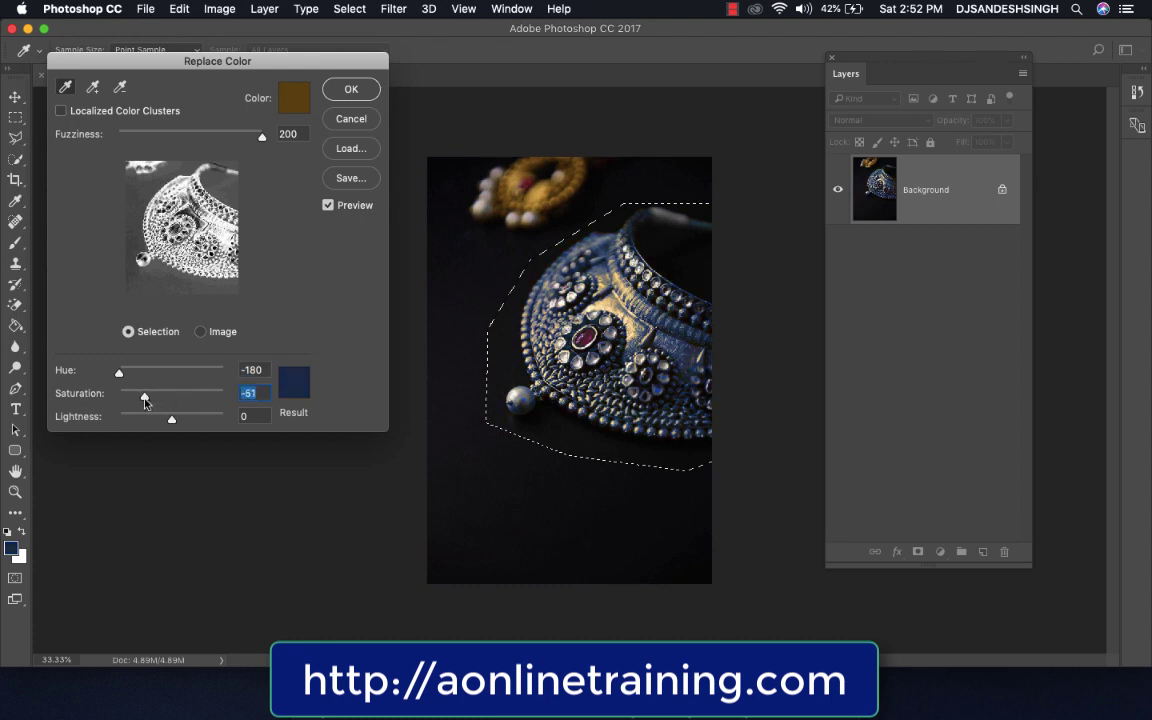
click(355, 89)
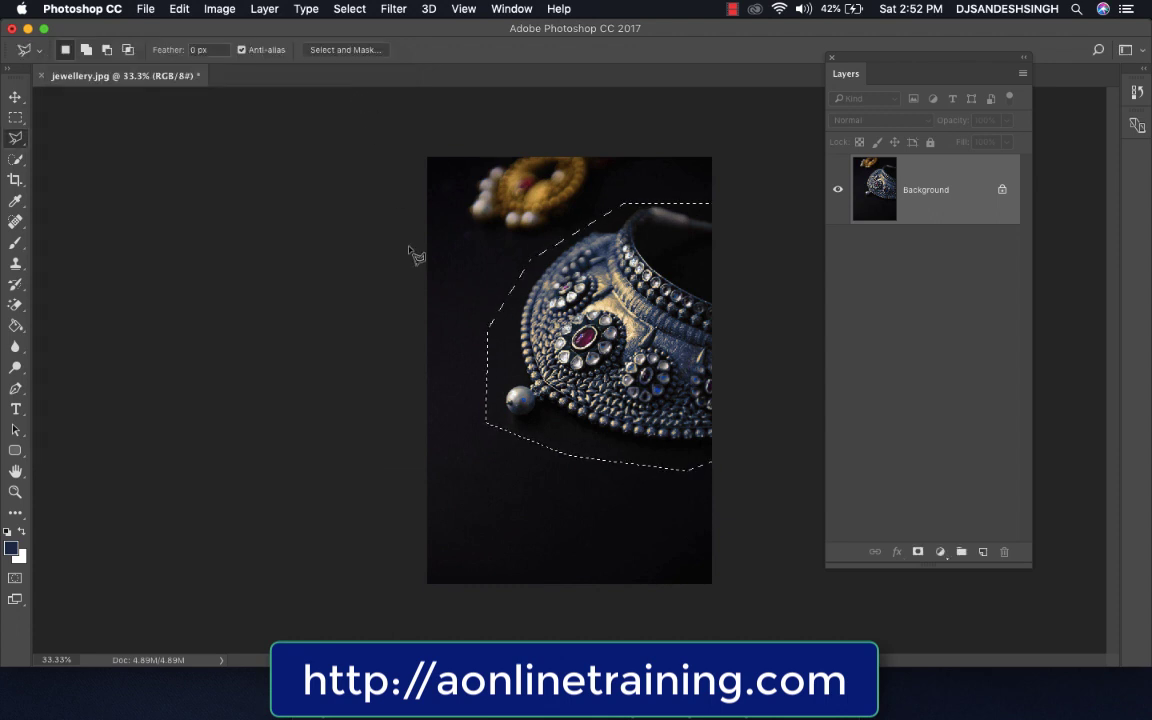
- Apply a second Replace Color sampling the ruby, with Hue +180 and Saturation -33
click(219, 9)
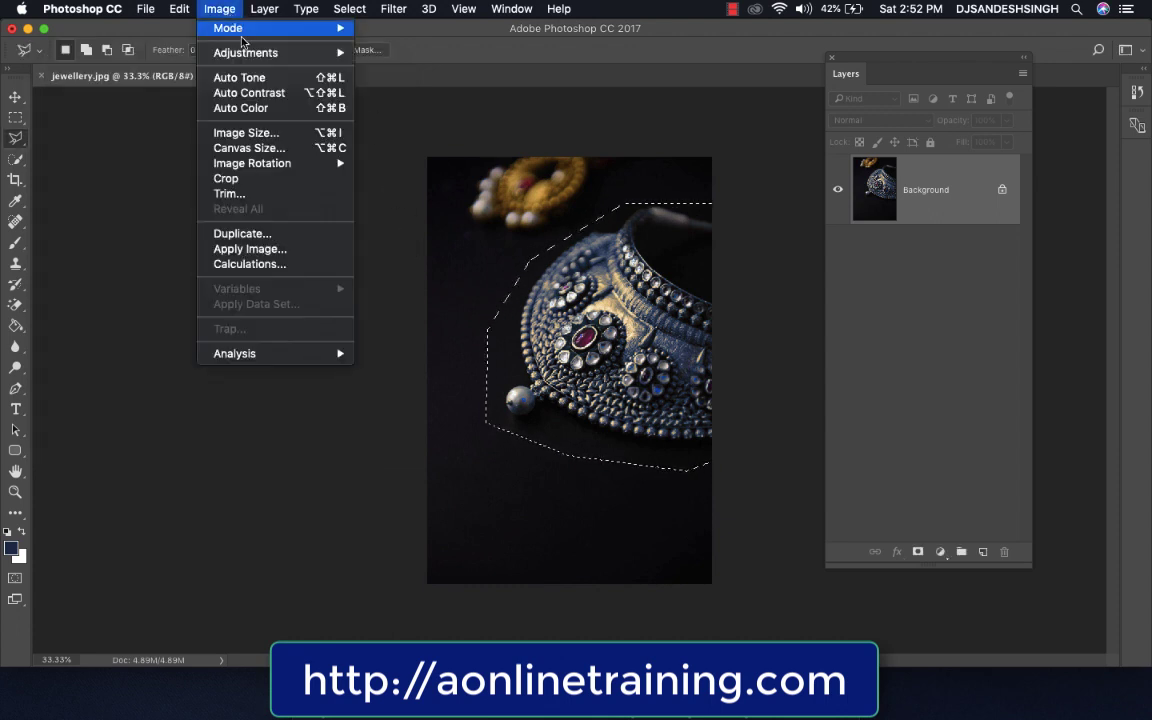
mouse_move(245, 53)
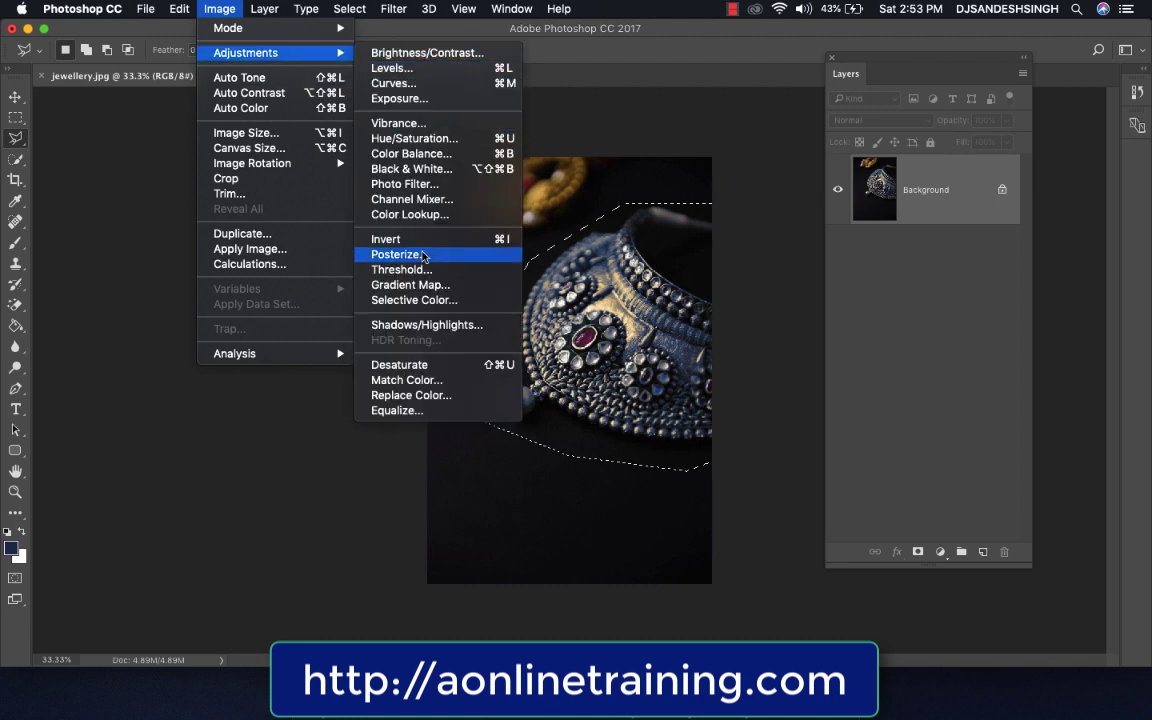
click(449, 395)
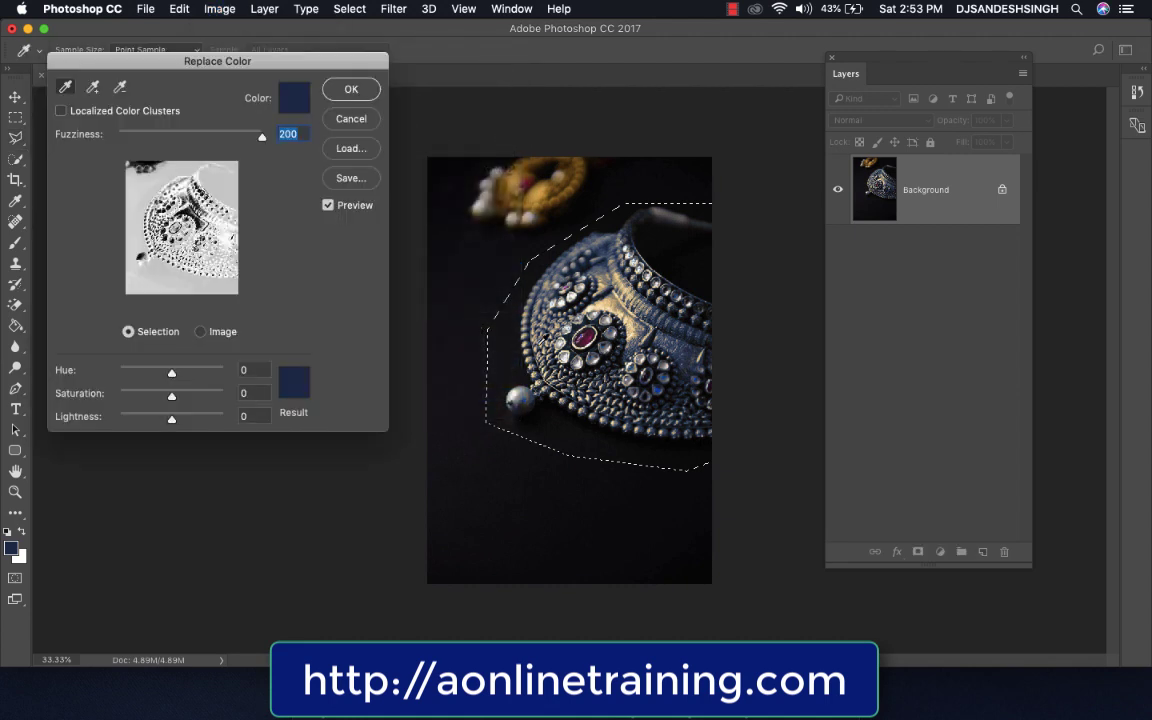
click(583, 337)
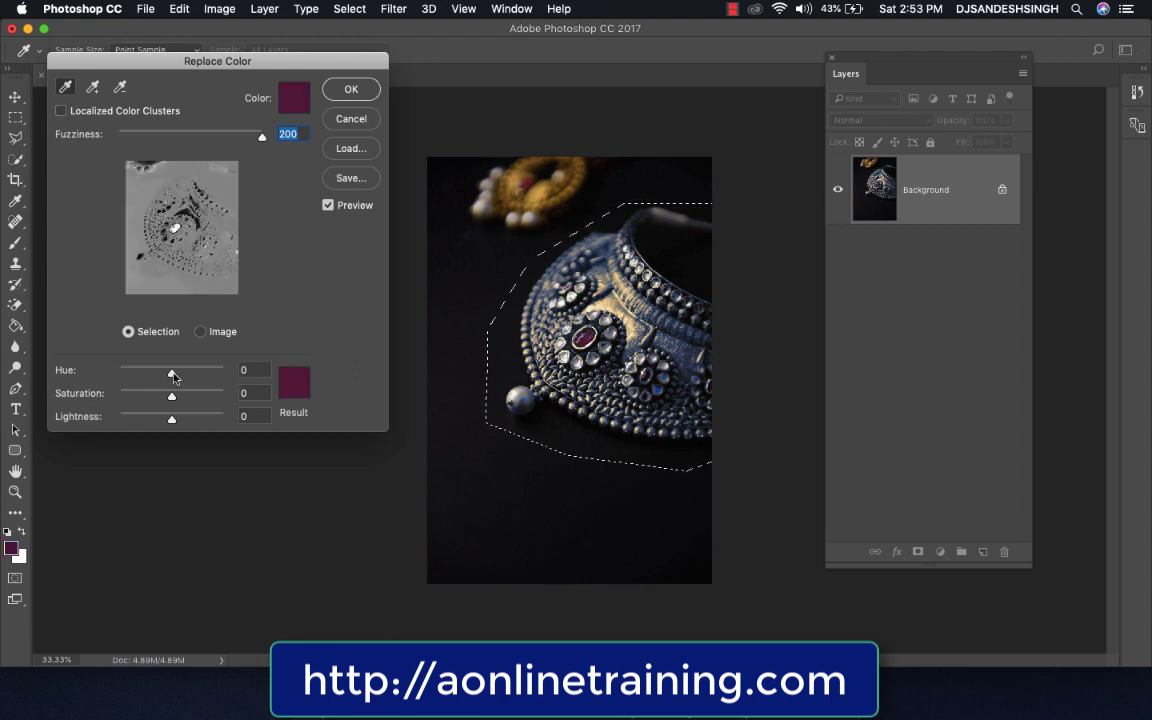
drag(172, 374, 214, 376)
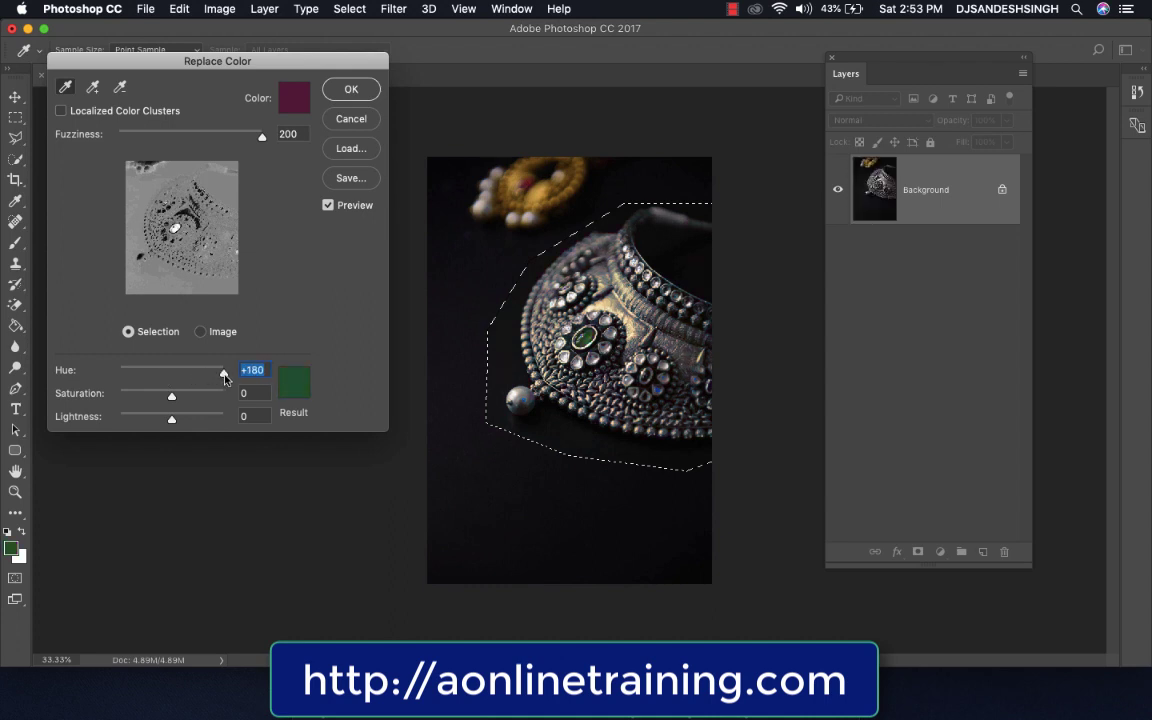
mouse_move(172, 399)
mouse_down()
mouse_move(197, 401)
mouse_move(143, 400)
mouse_move(153, 401)
mouse_up()
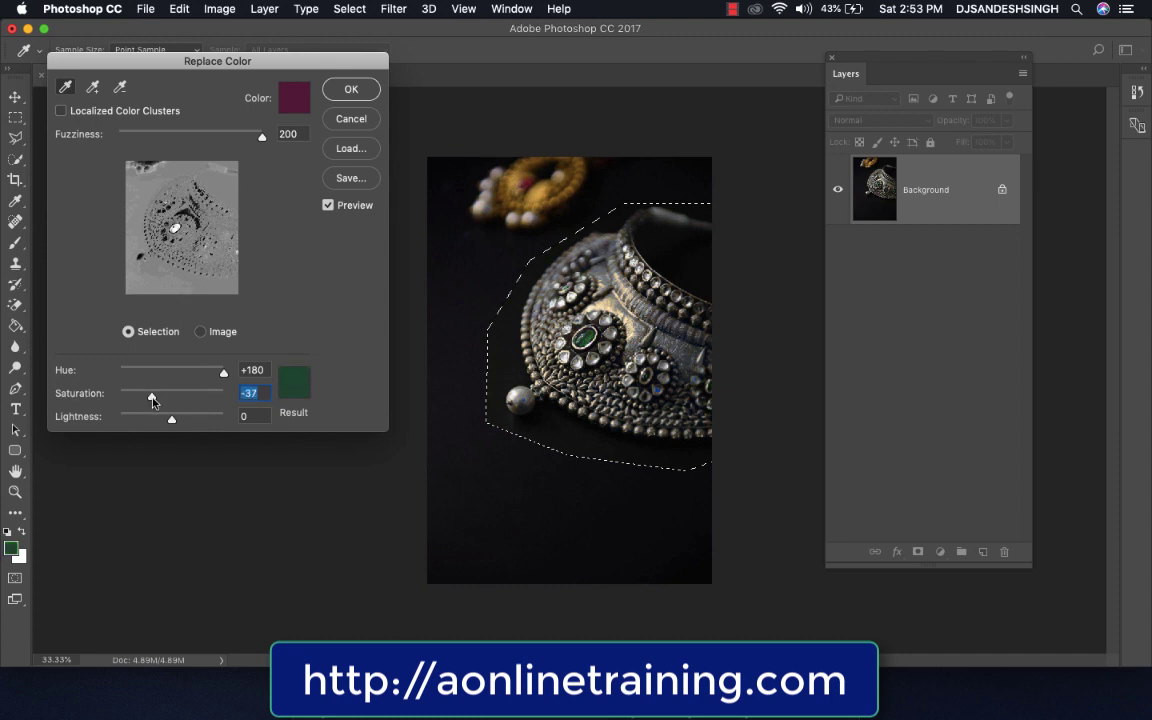
click(350, 90)
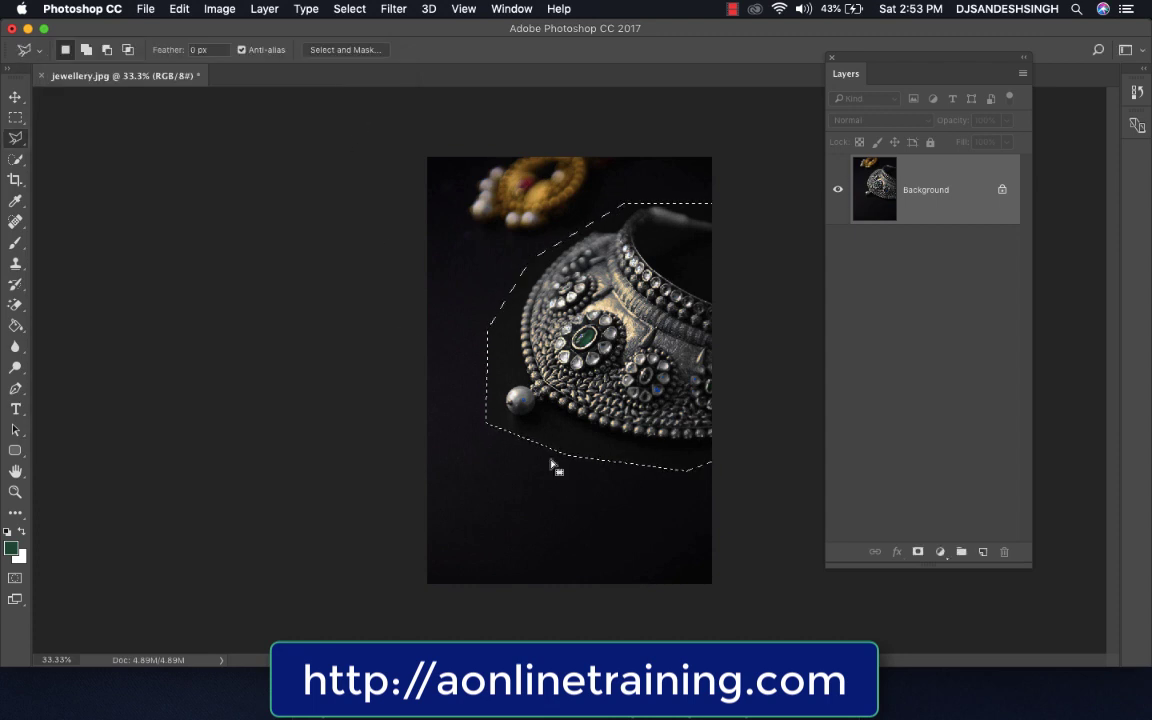
- Deselect the necklace and choose the History Brush Tool
click(349, 9)
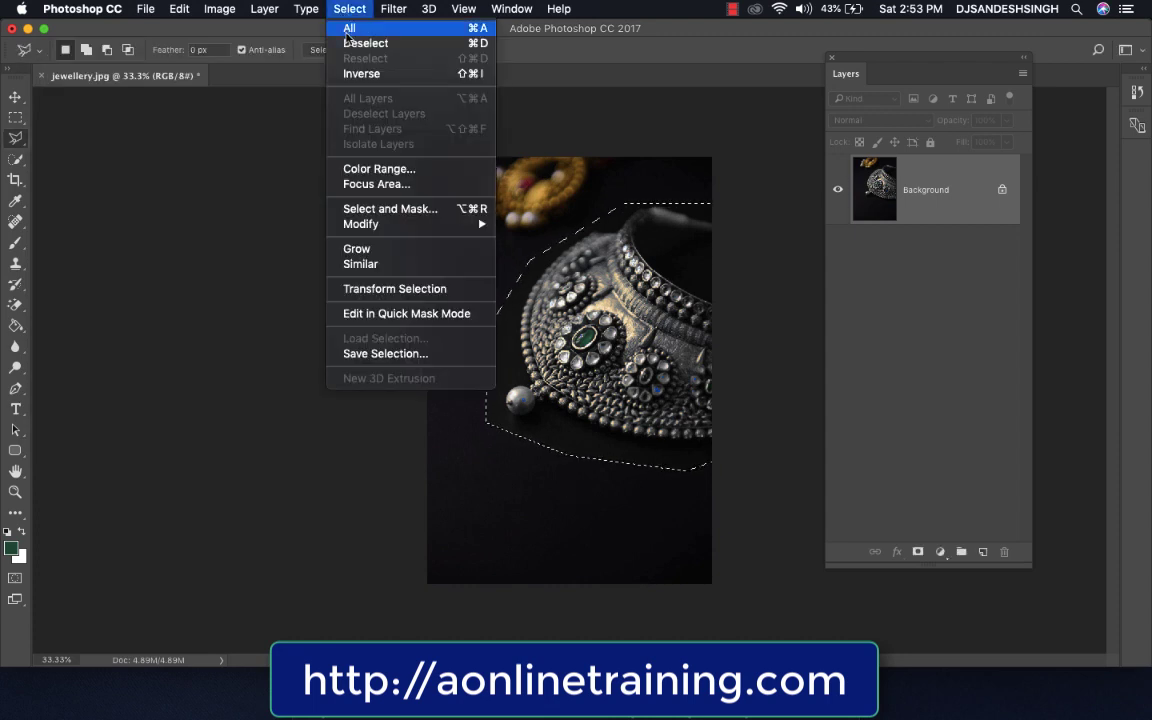
click(348, 43)
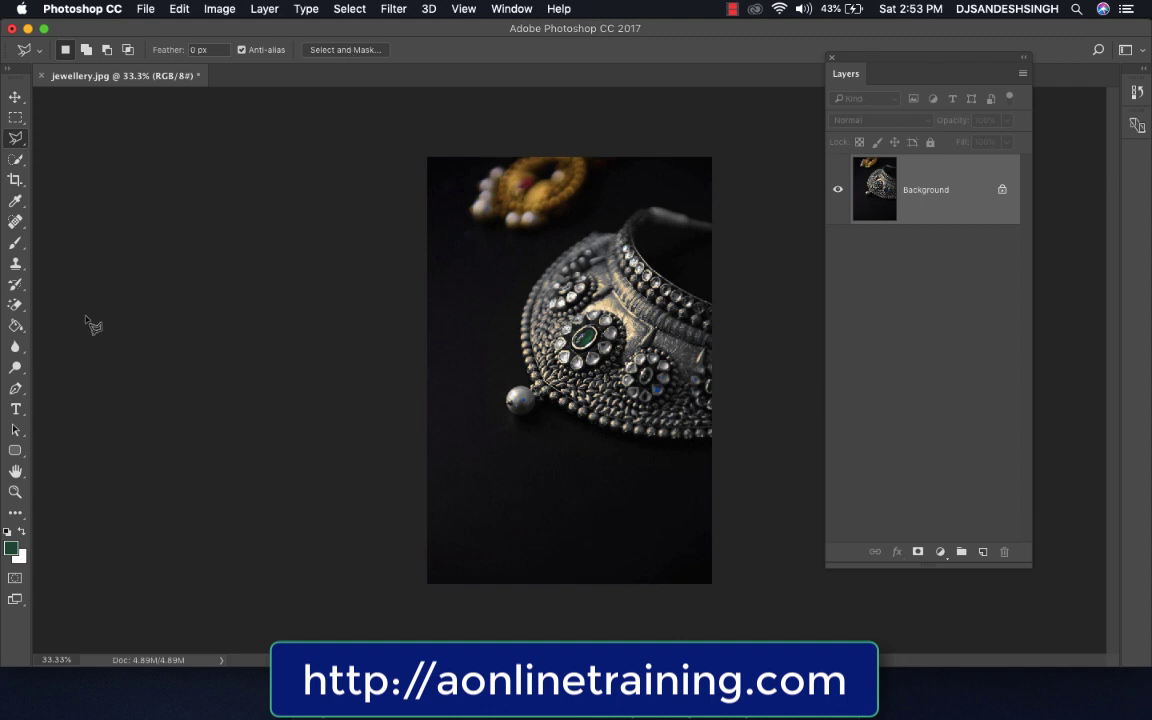
click(17, 286)
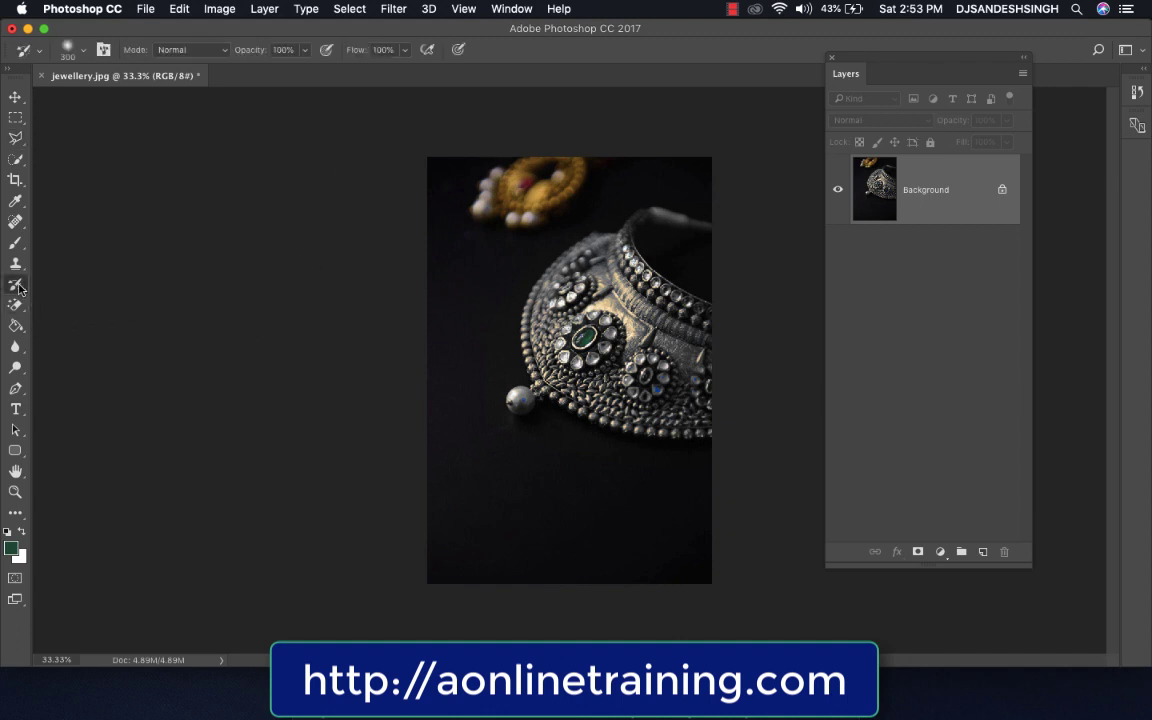
click(17, 288)
click(40, 258)
- Keep the History Brush Tool and shrink the brush size twice
right_click(25, 288)
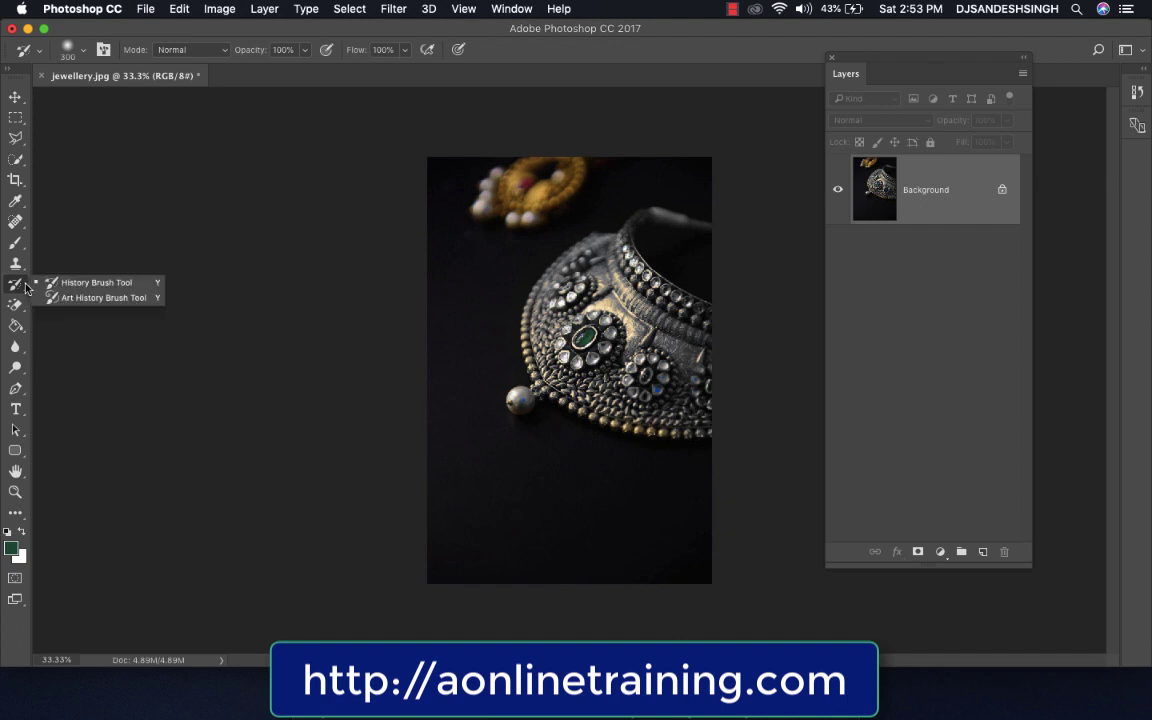
click(60, 256)
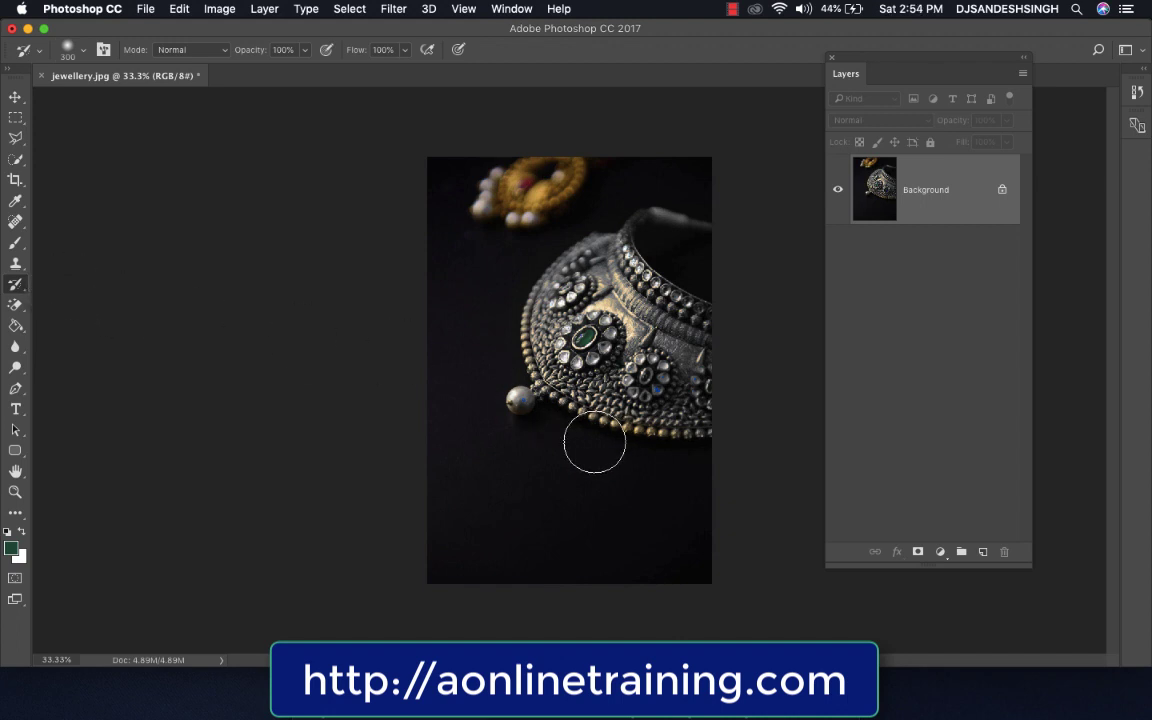
key(bracketleft)
key(bracketleft)
key(bracketleft)
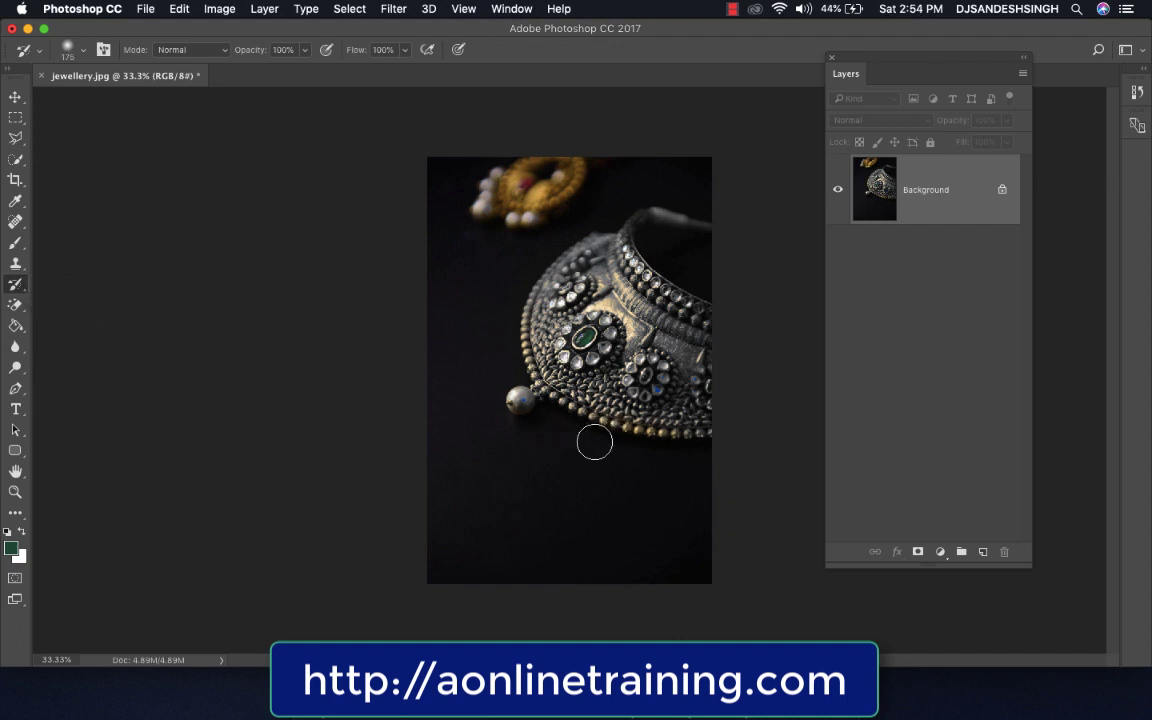
key(bracketleft)
key(bracketleft)
- Paint gold back onto the beads, rosette gaps, grey band and top-right cord
mouse_move(519, 400)
mouse_down()
mouse_move(566, 392)
mouse_move(645, 340)
mouse_move(672, 402)
mouse_up()
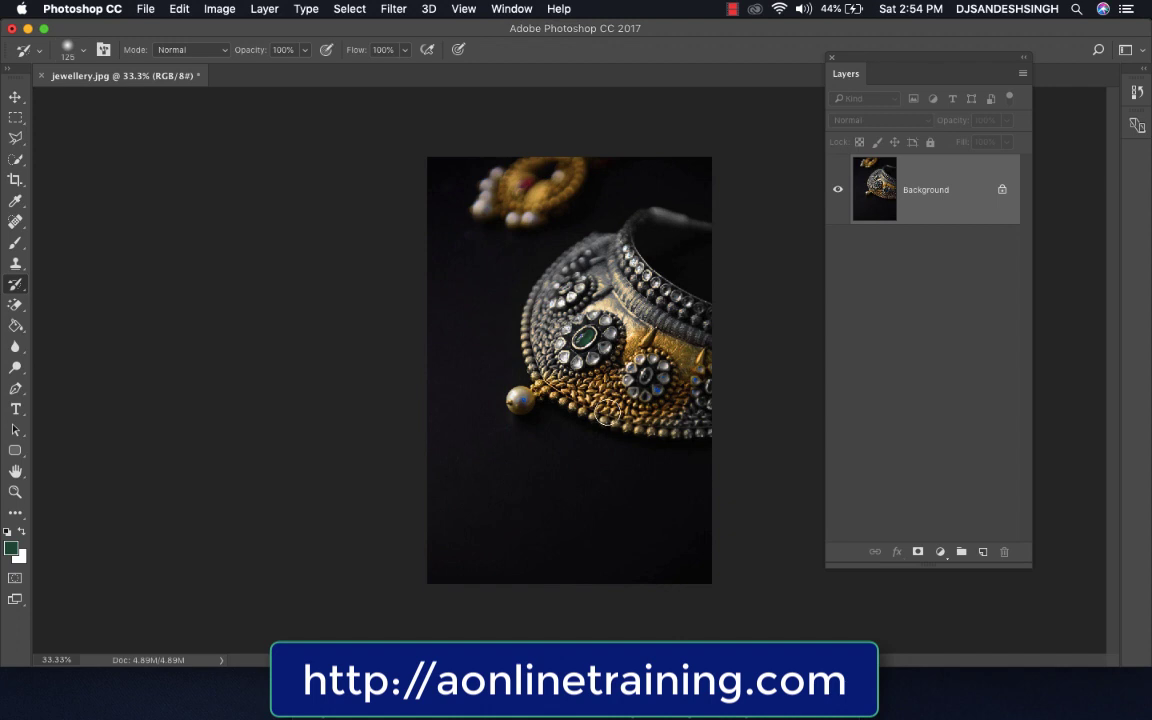
drag(683, 411, 683, 404)
drag(620, 306, 565, 288)
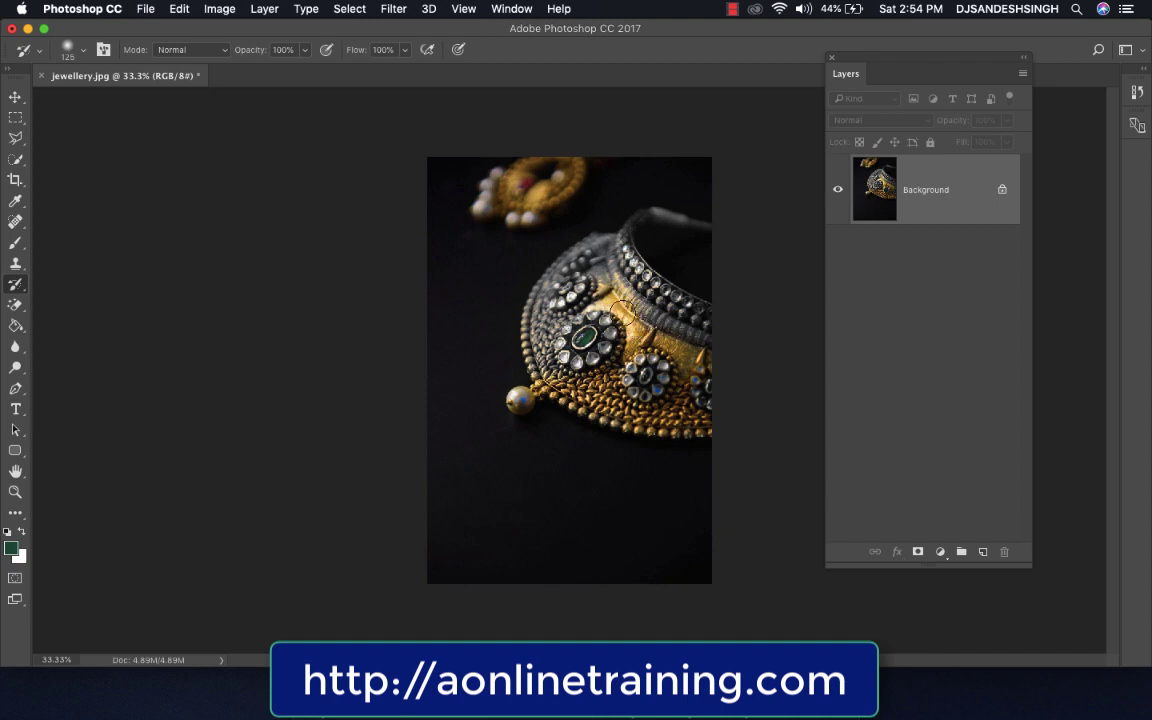
mouse_move(570, 268)
mouse_down()
mouse_move(676, 320)
mouse_move(621, 303)
mouse_move(607, 242)
mouse_up()
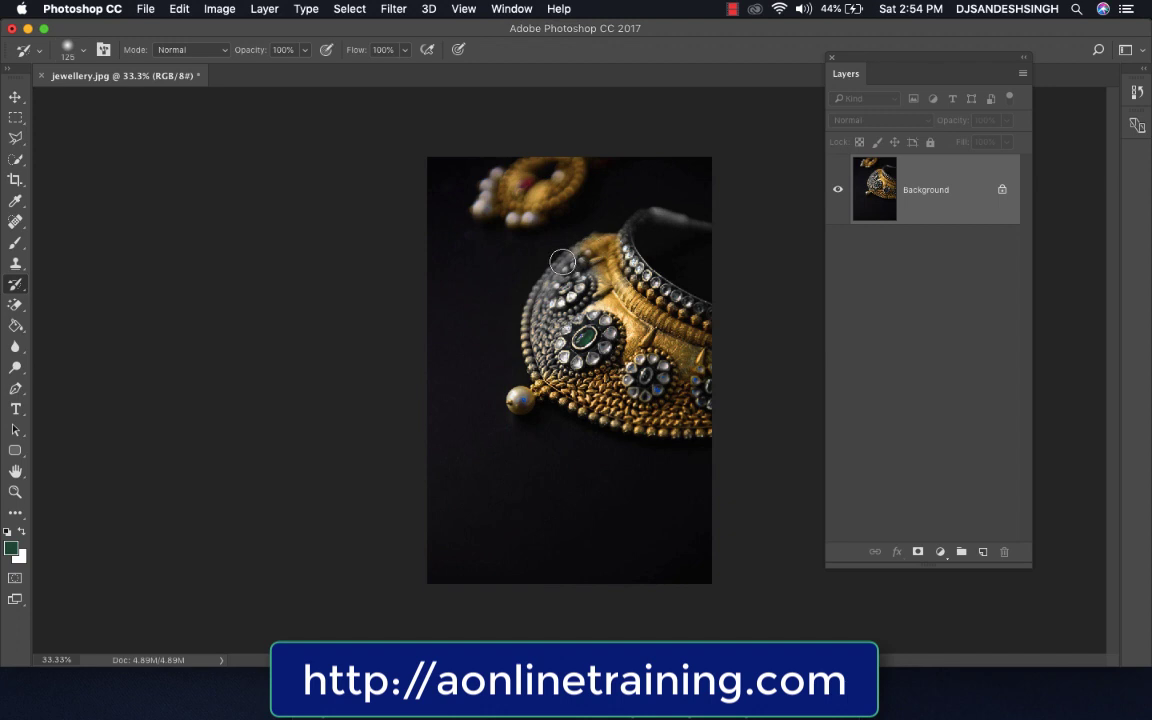
key(bracketleft)
key(bracketleft)
key(bracketleft)
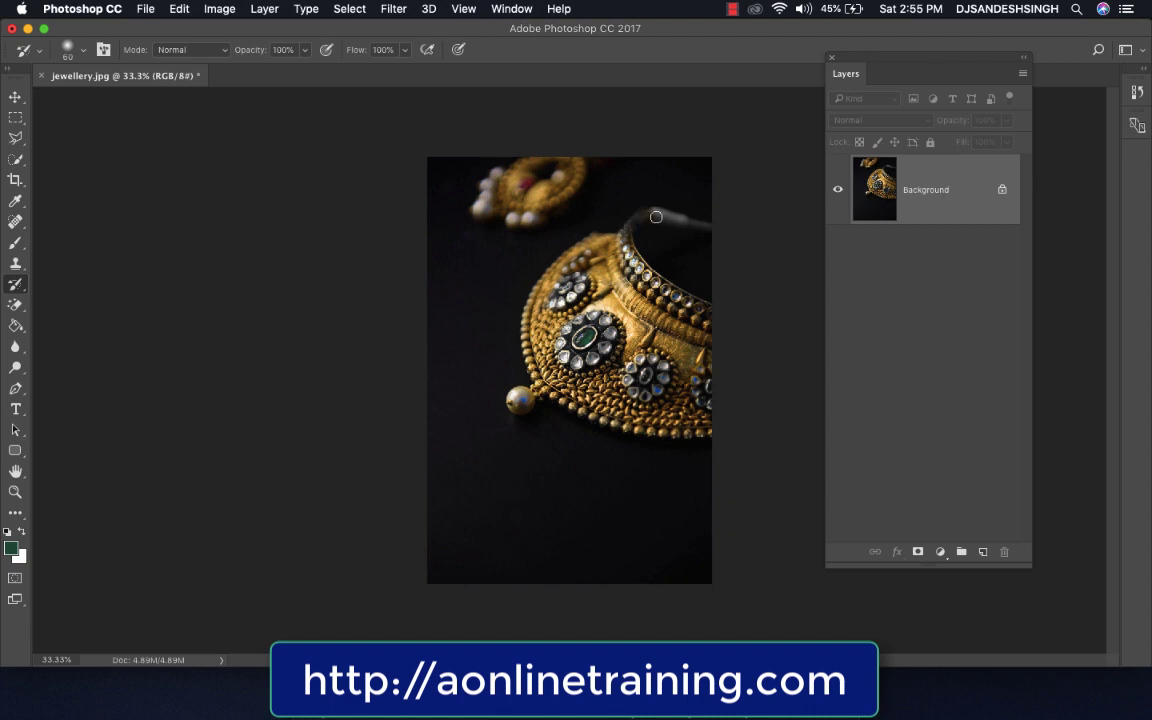
mouse_move(643, 219)
mouse_down()
mouse_move(661, 214)
mouse_move(625, 215)
mouse_up()
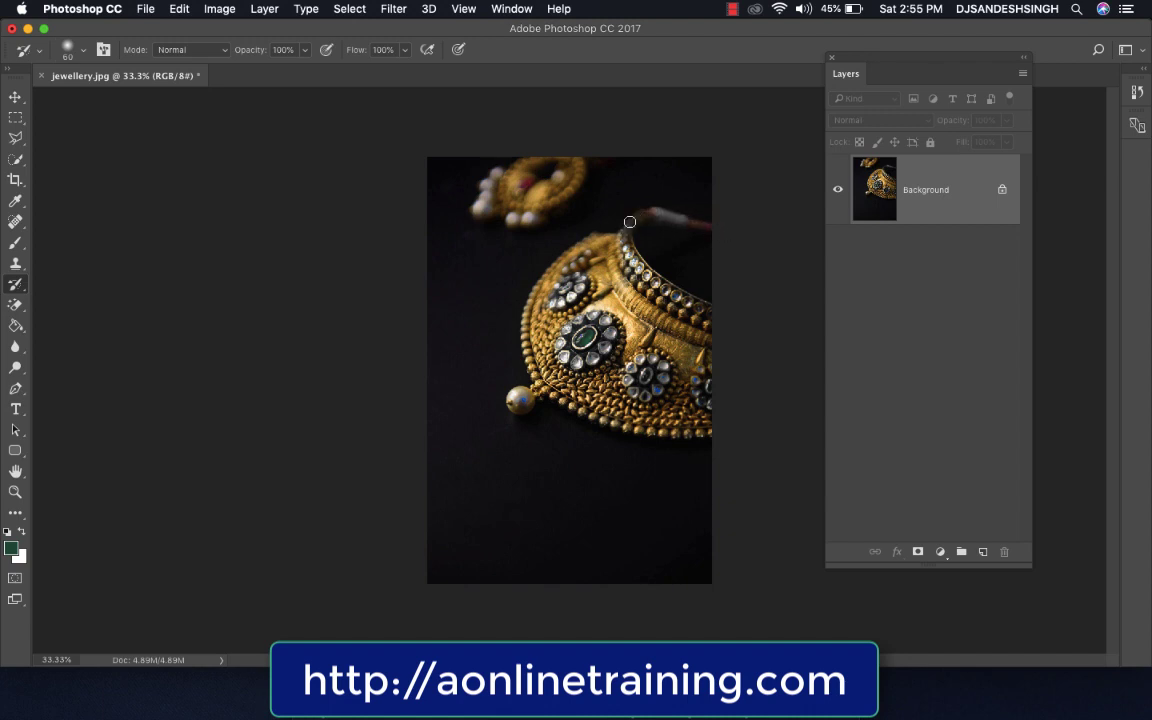